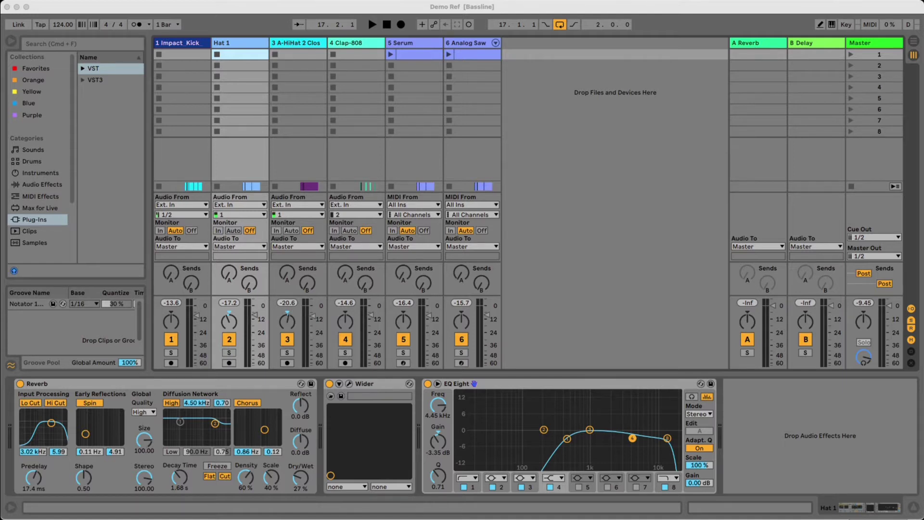
- Insert a new audio track after the 6 Analog Saw track
right_click(524, 46)
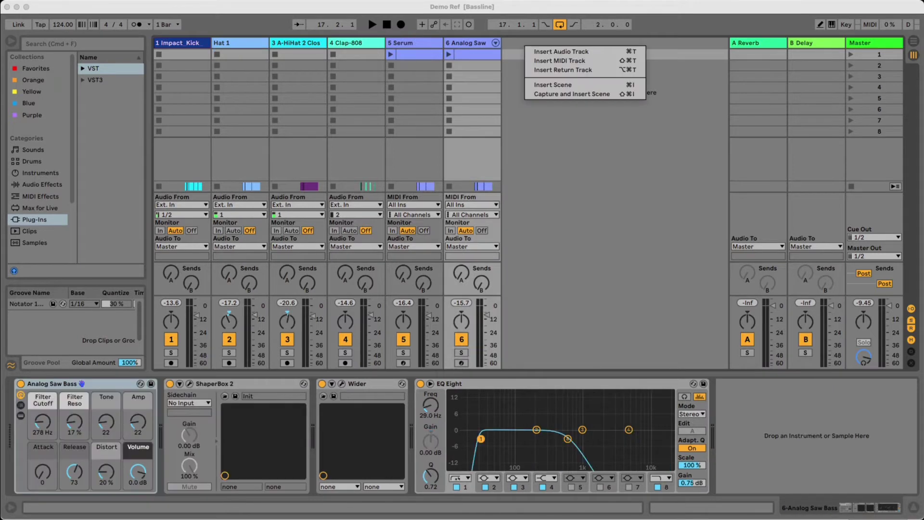
left_click(561, 51)
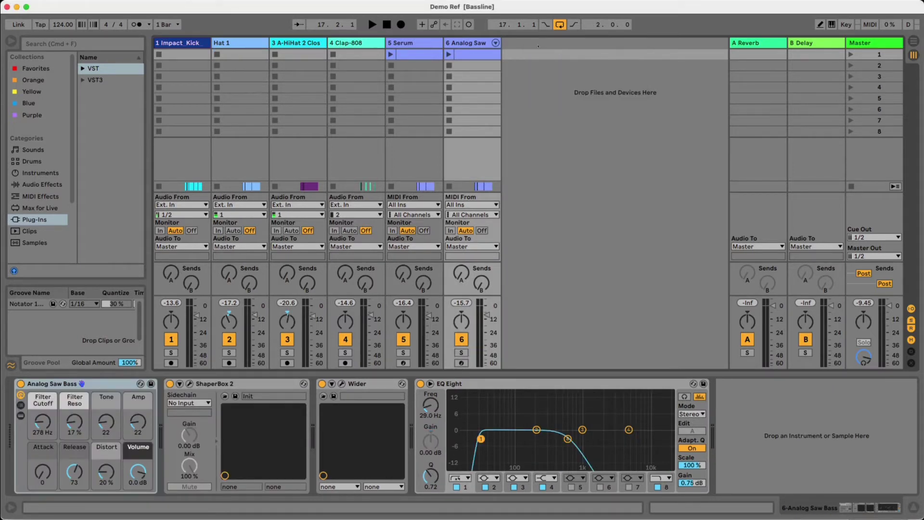
right_click(539, 46)
left_click(574, 52)
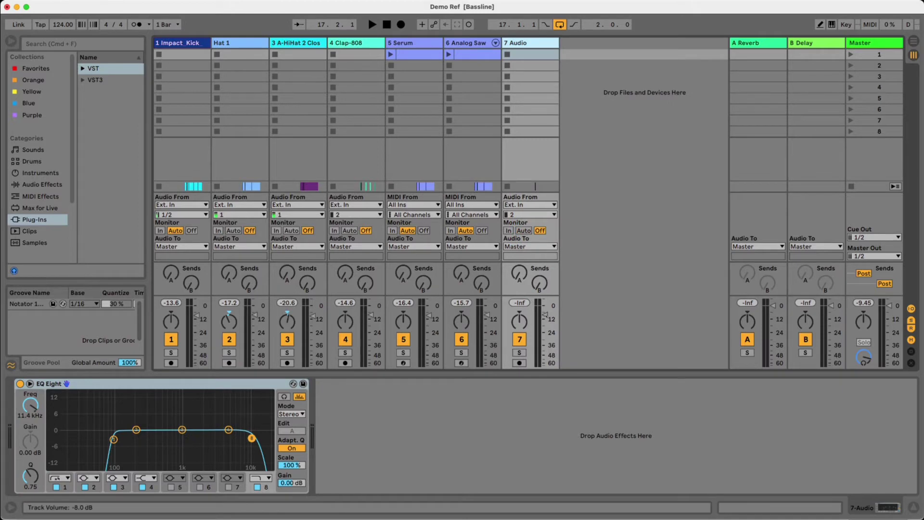
- Set track 7's volume to about -2.6 dB and save it as the default audio track, overwriting the existing default
left_click(545, 316)
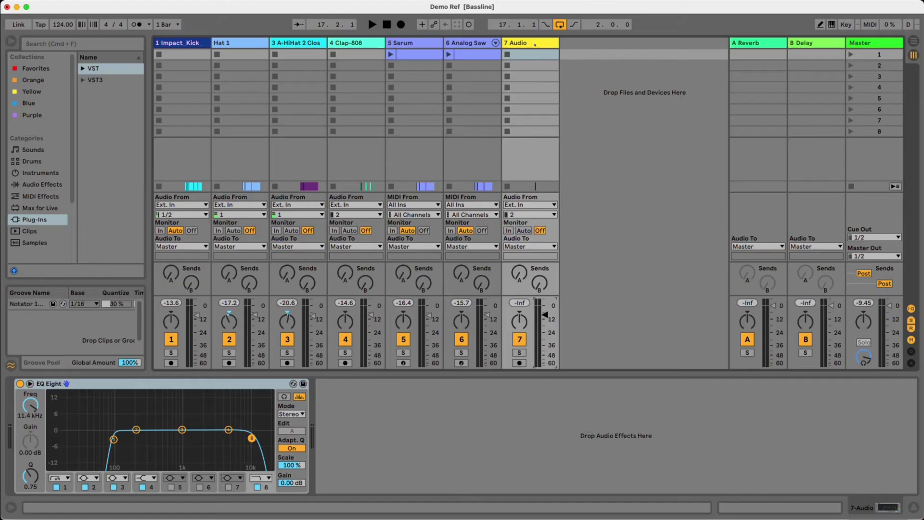
double_click(545, 315)
left_click_drag(545, 305, 545, 308)
right_click(518, 46)
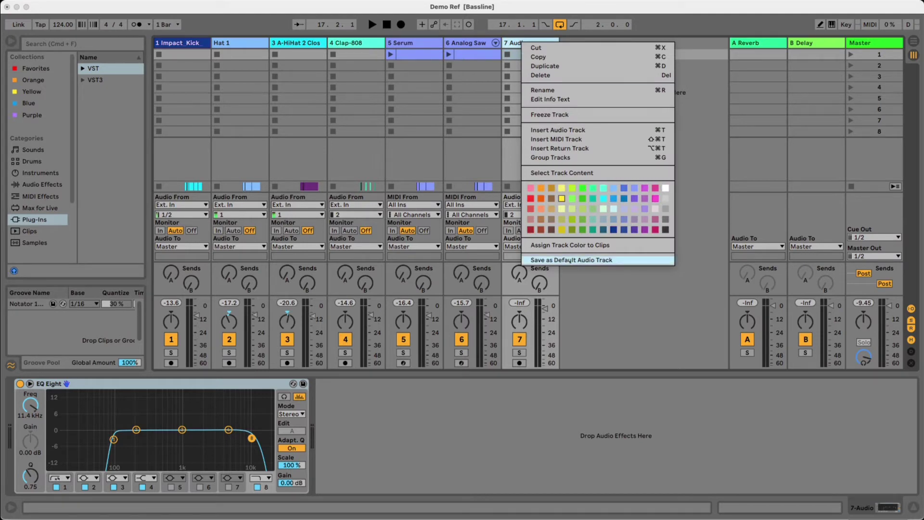
left_click(570, 260)
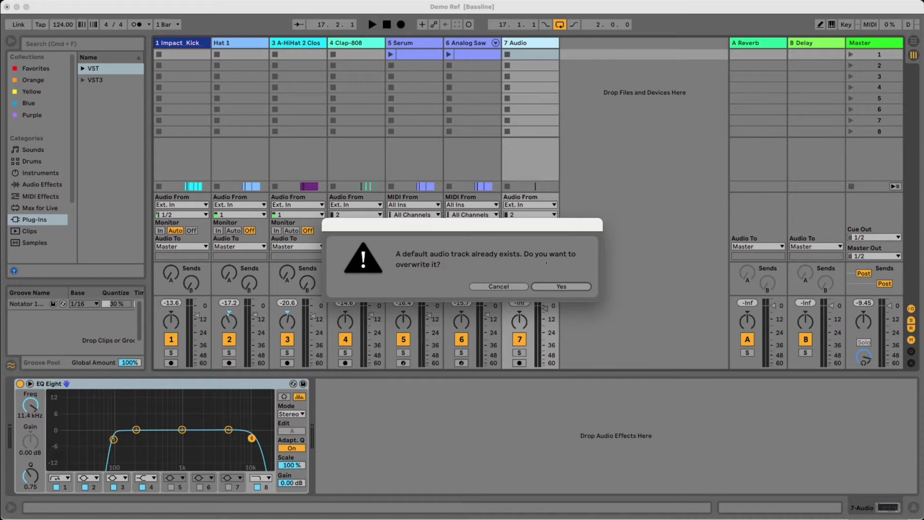
left_click(562, 287)
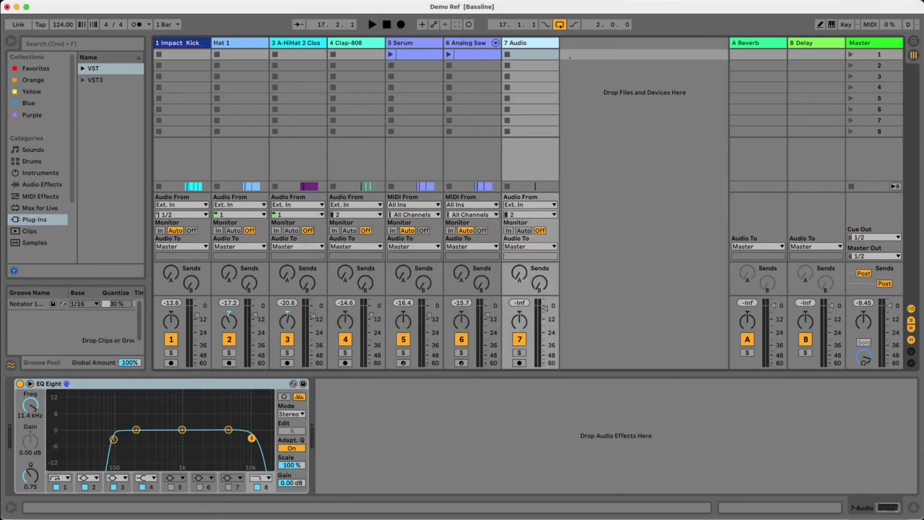
- Insert an audio track after track 7 to test the saved default, and delete it again
right_click(577, 47)
left_click(589, 50)
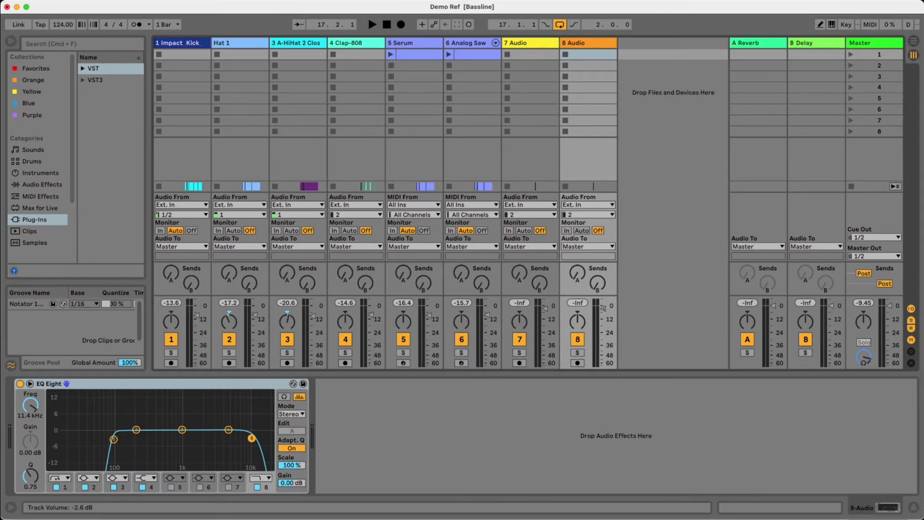
left_click(585, 43)
key("Delete")
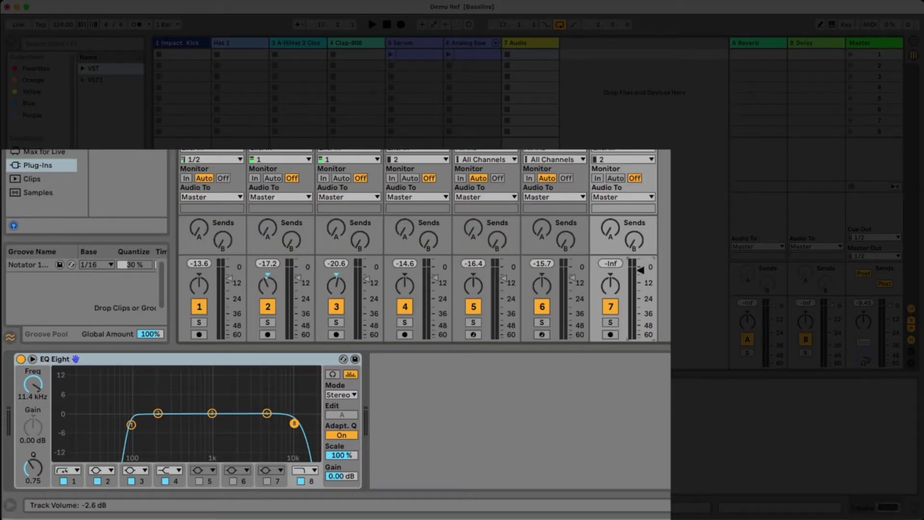
- Lower track 7's volume and save the yellow track as the default audio track, replacing the stored default
left_click_drag(641, 275, 641, 278)
right_click(546, 46)
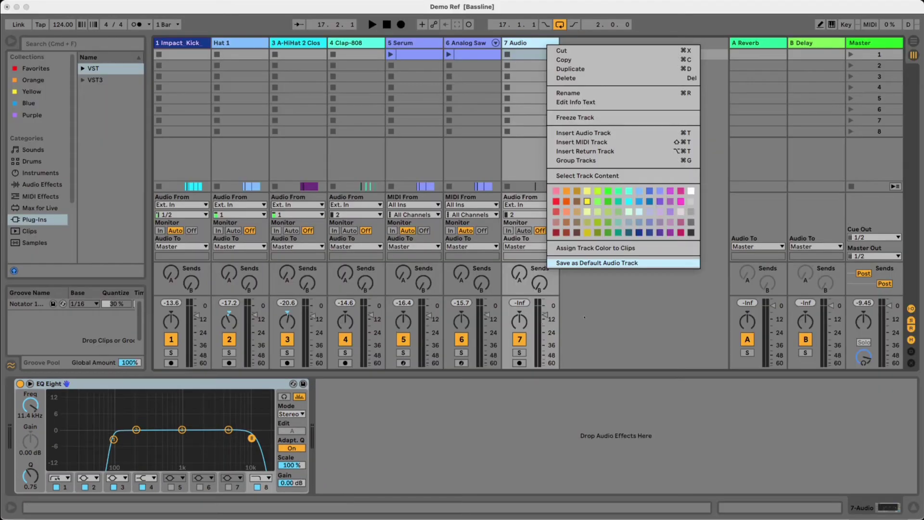
left_click(597, 262)
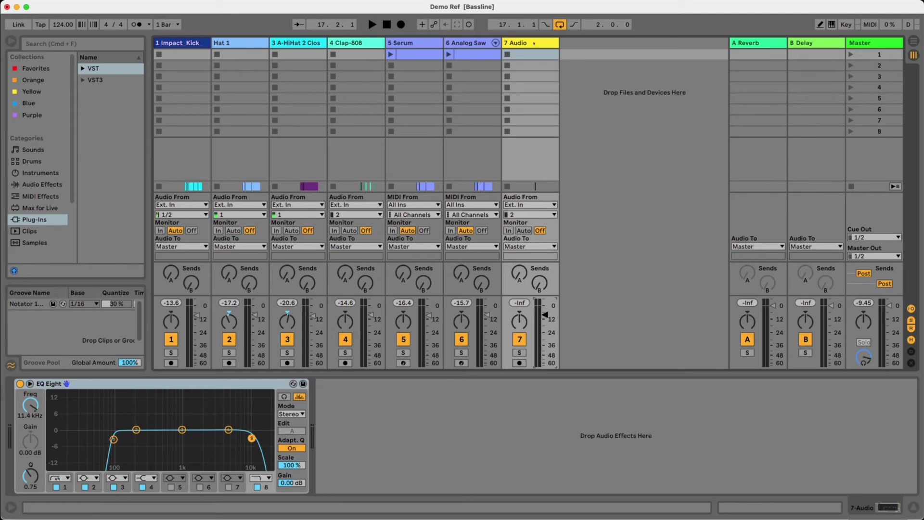
right_click(534, 43)
left_click(576, 263)
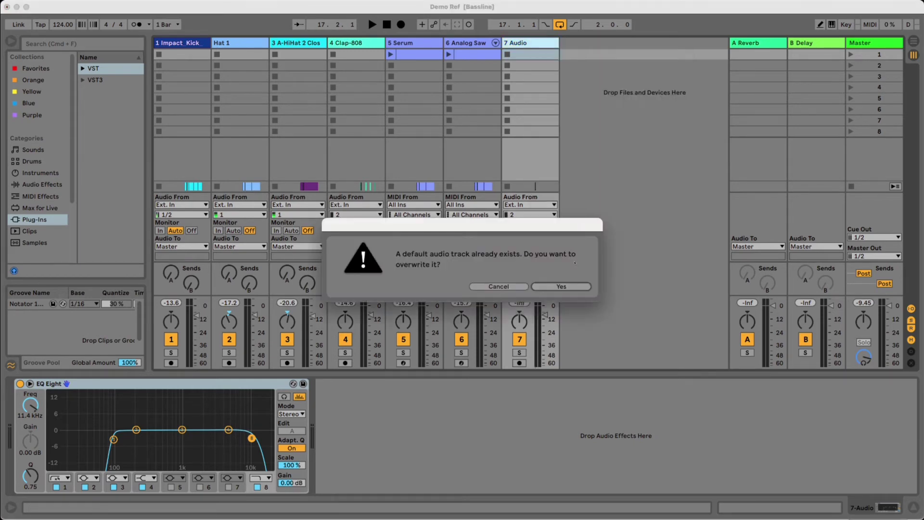
left_click(561, 287)
- Insert another audio track to check that it takes over the updated default's colour and volume, and delete it
right_click(573, 46)
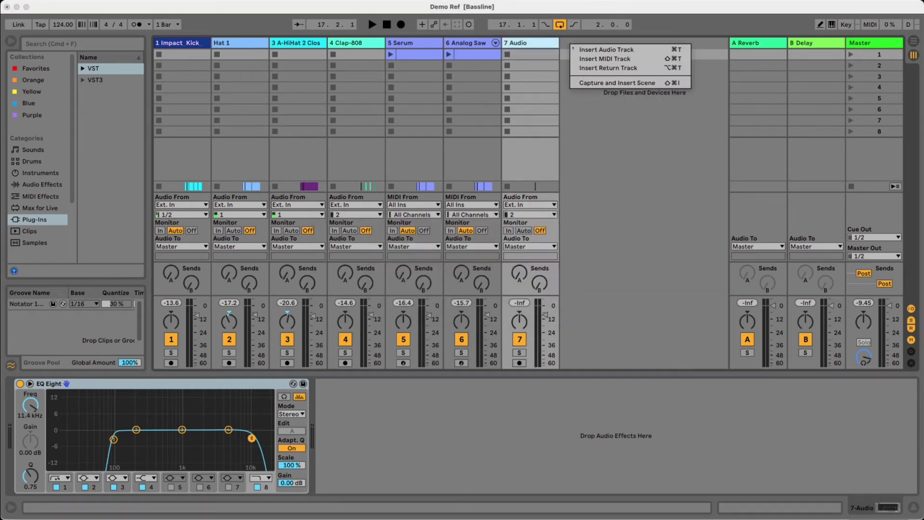
left_click(583, 50)
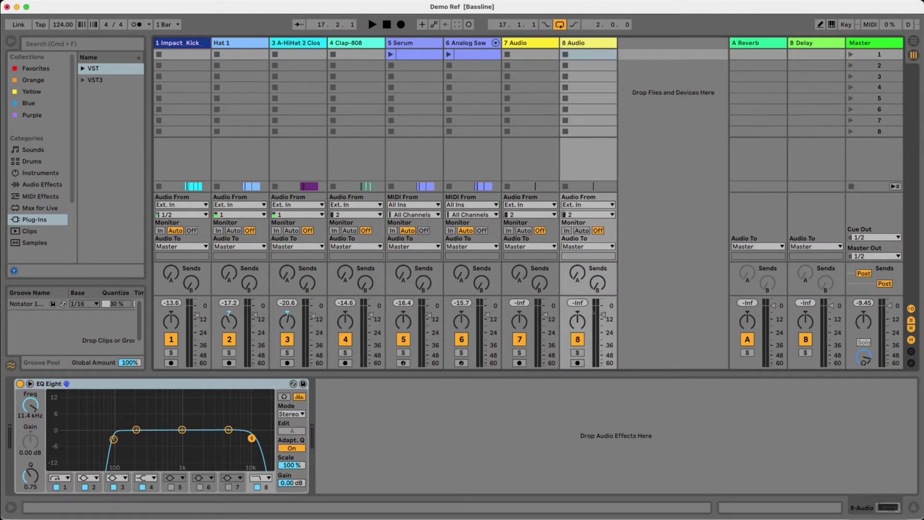
left_click(593, 51)
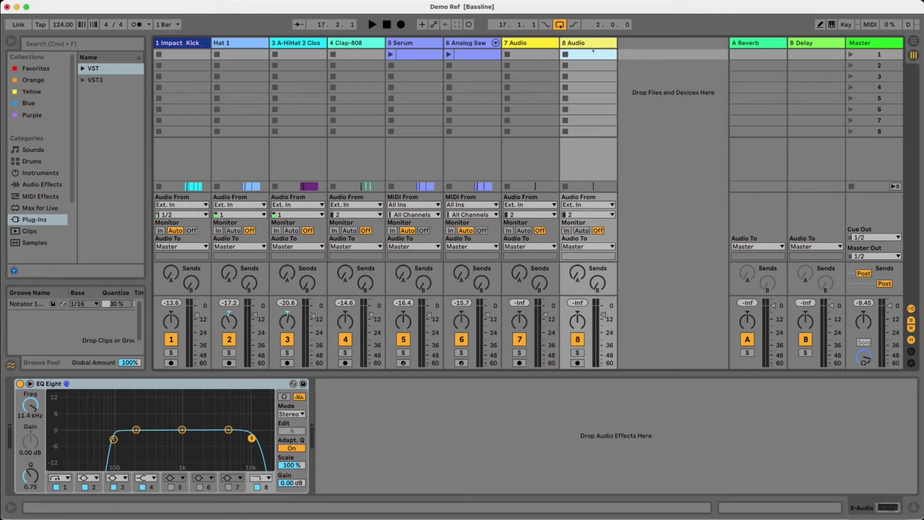
left_click(610, 44)
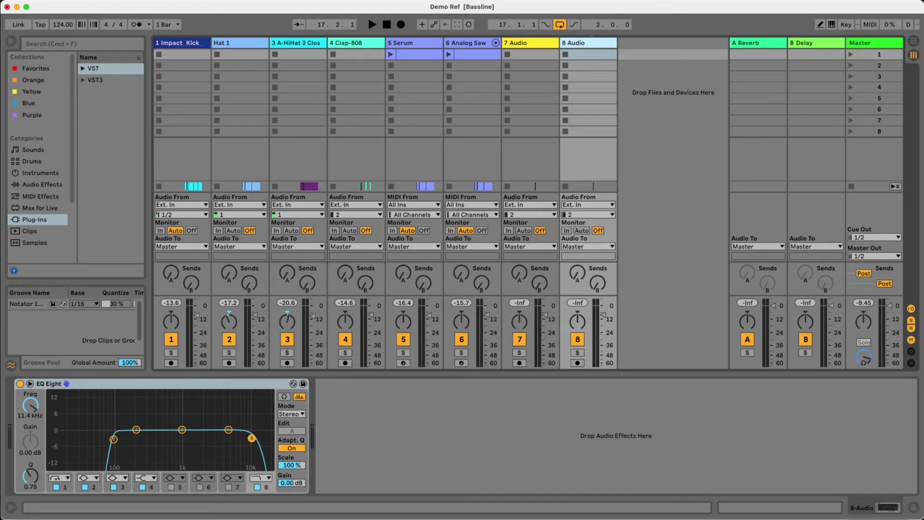
key("Delete")
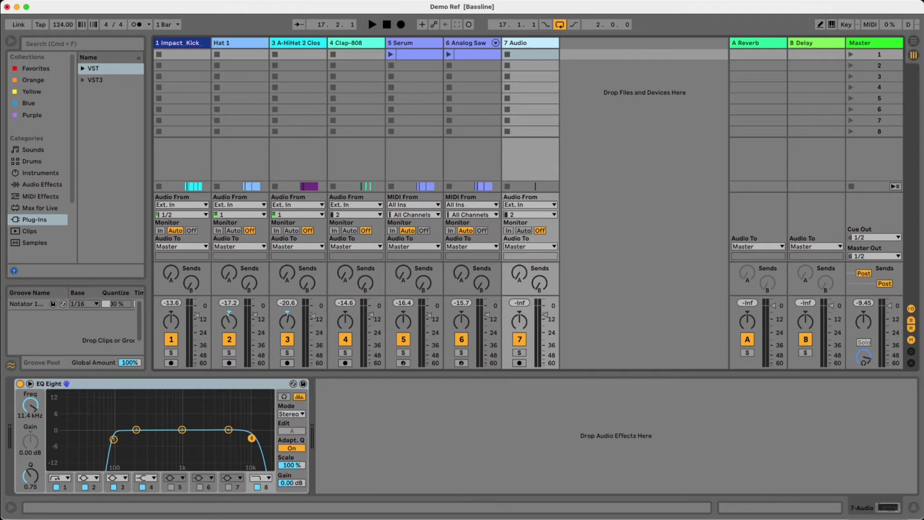
- Delete the Tuner from the device chain of the 5 Serum track
left_click(354, 43)
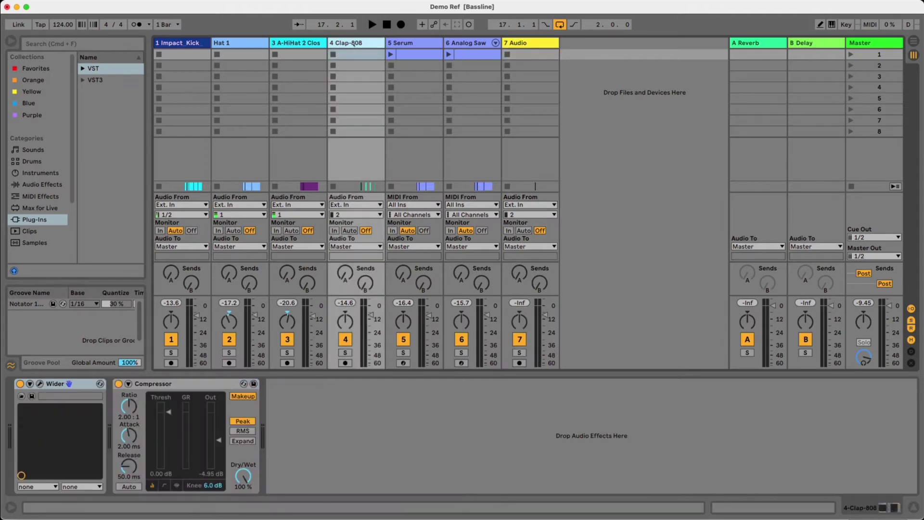
left_click(412, 42)
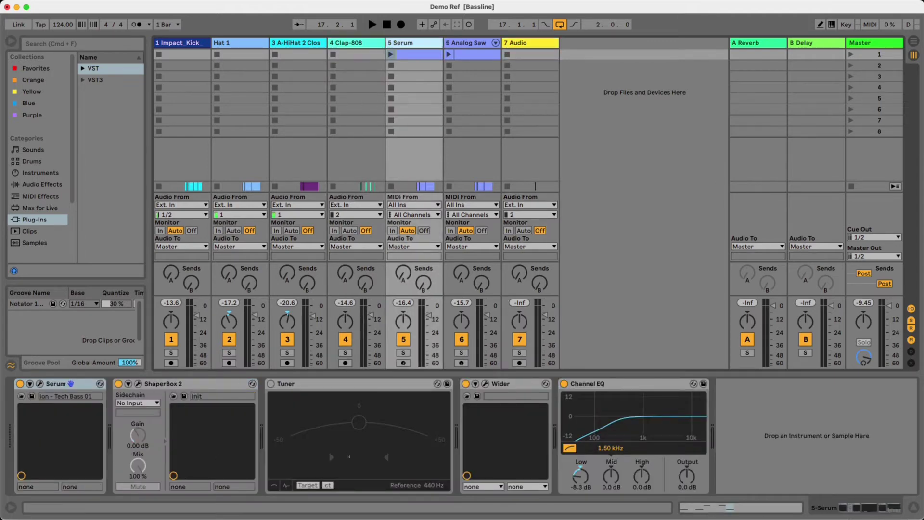
left_click(322, 384)
key("Delete")
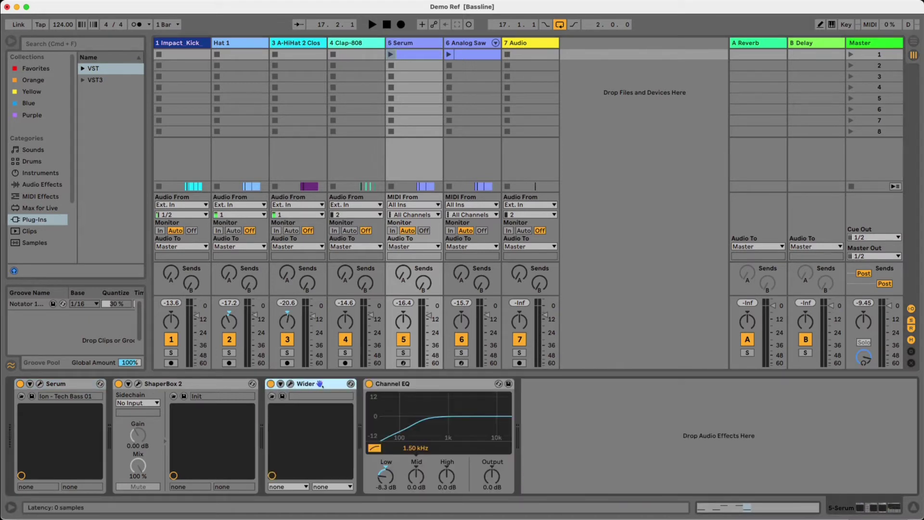
- Check the latency of Serum, ShaperBox 2, Wider and Channel EQ on the 5 Serum track
left_click(67, 384)
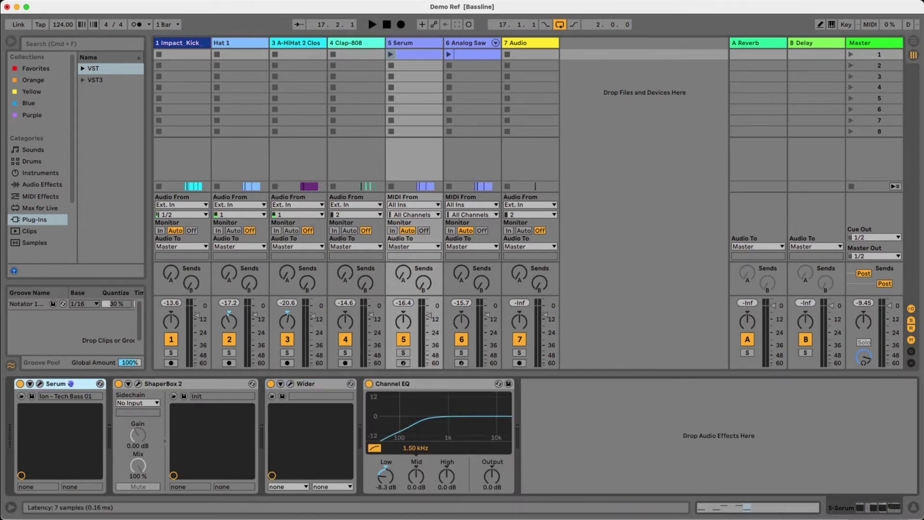
left_click(188, 384)
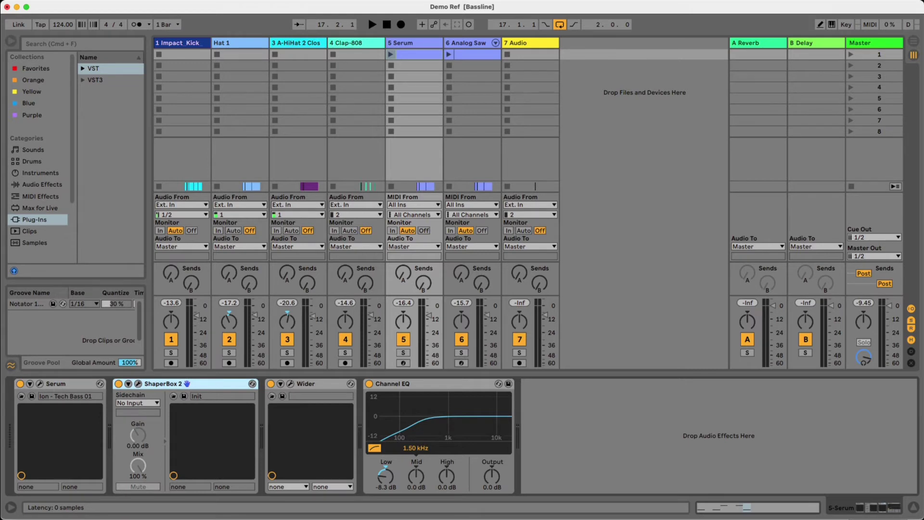
left_click(319, 383)
left_click(415, 384)
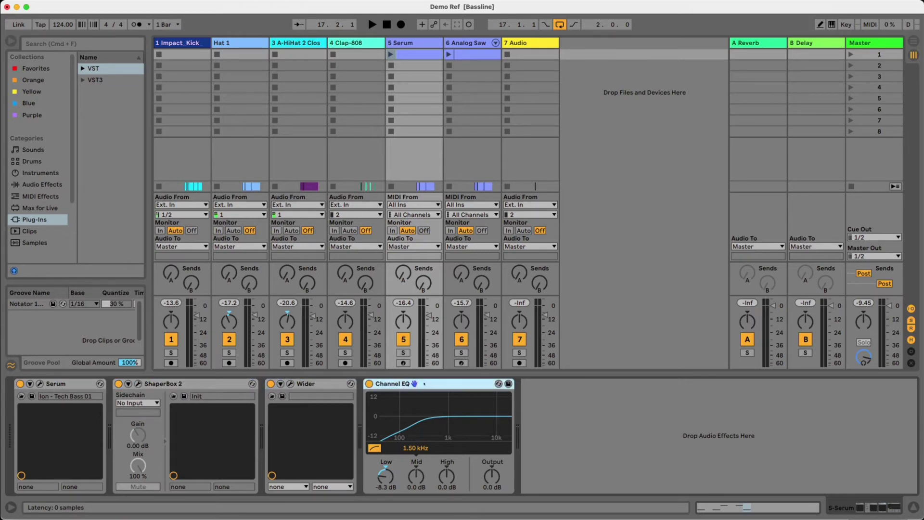
- Check the latency of the Reverb, Wider and EQ Eight devices on the Hat 1 track
left_click(242, 46)
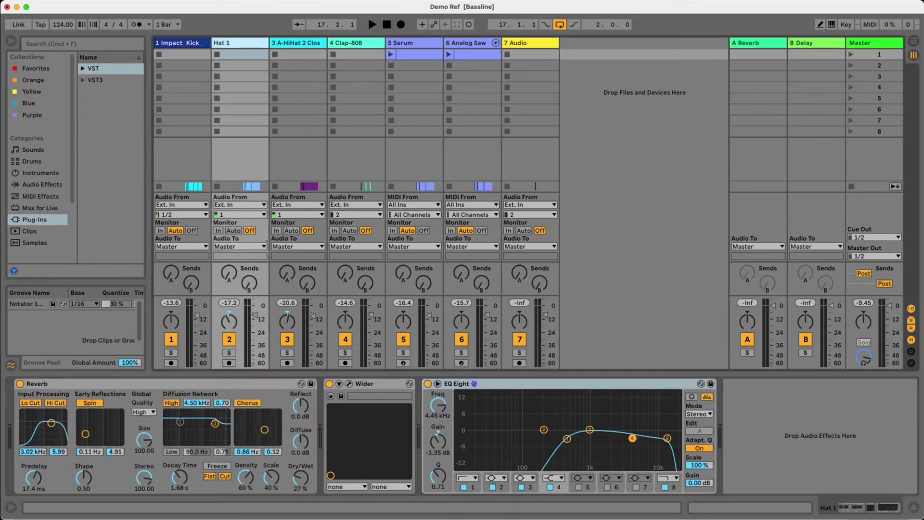
left_click(39, 384)
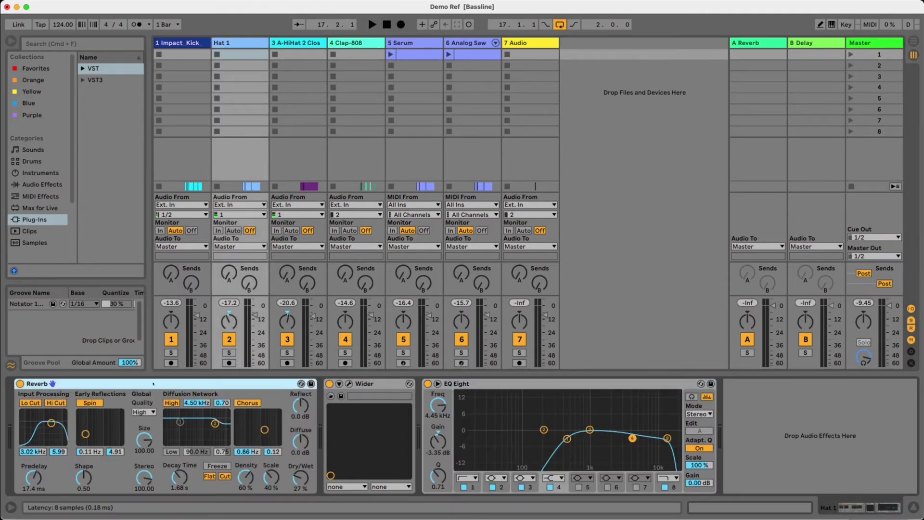
left_click(380, 383)
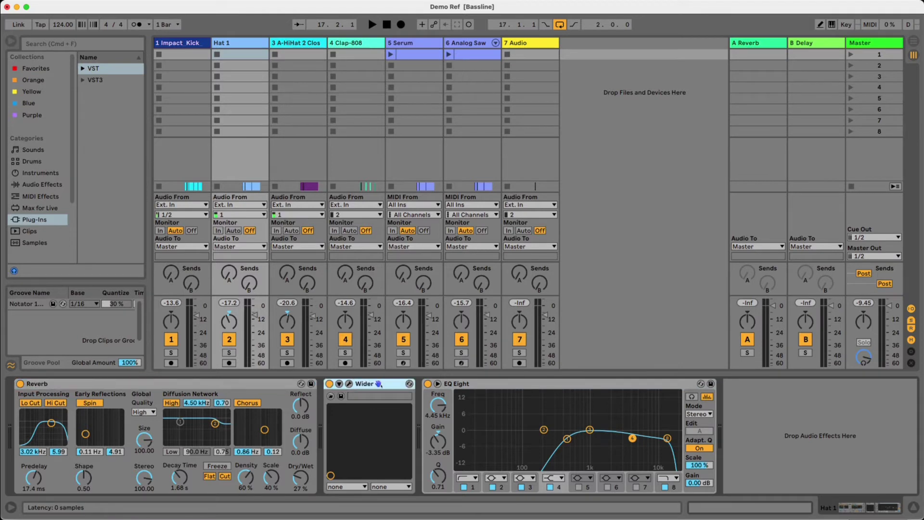
left_click(474, 384)
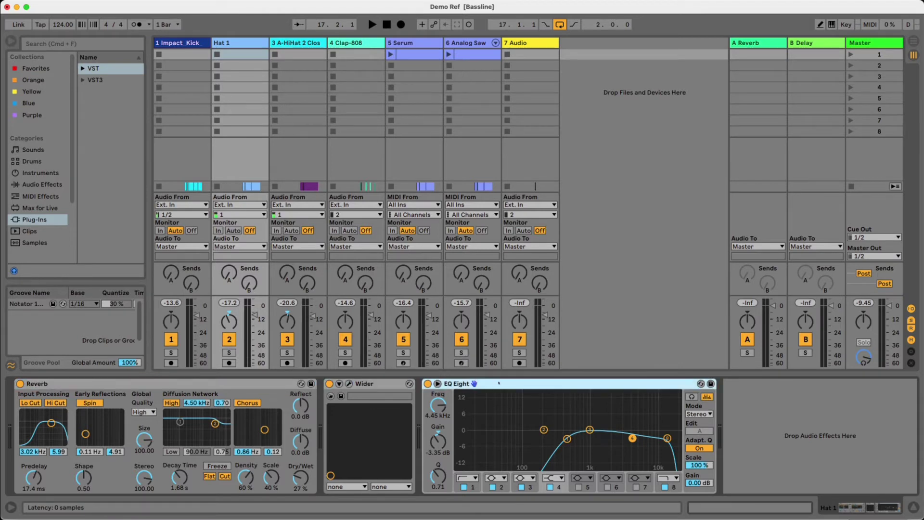
- Solo the Hat 1 track and, during playback, move its EQ Eight ahead of the Reverb to the start of the chain
left_click(228, 354)
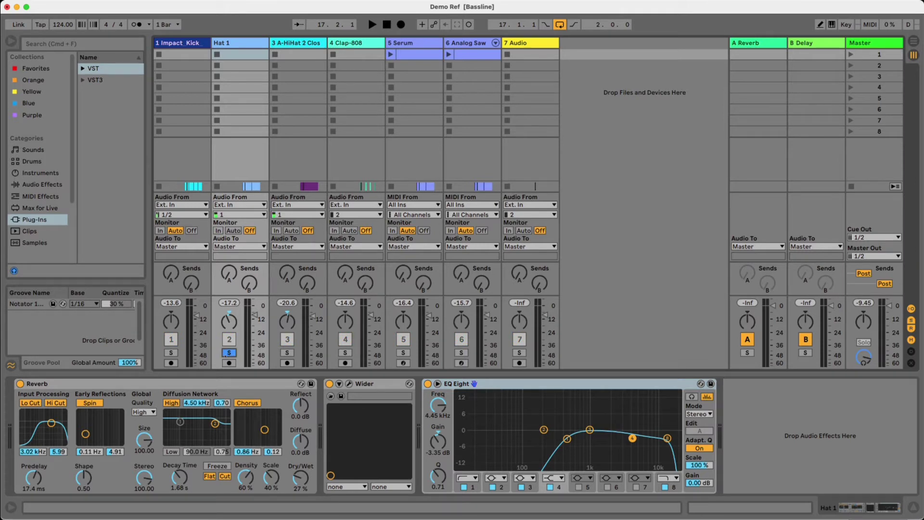
key("space")
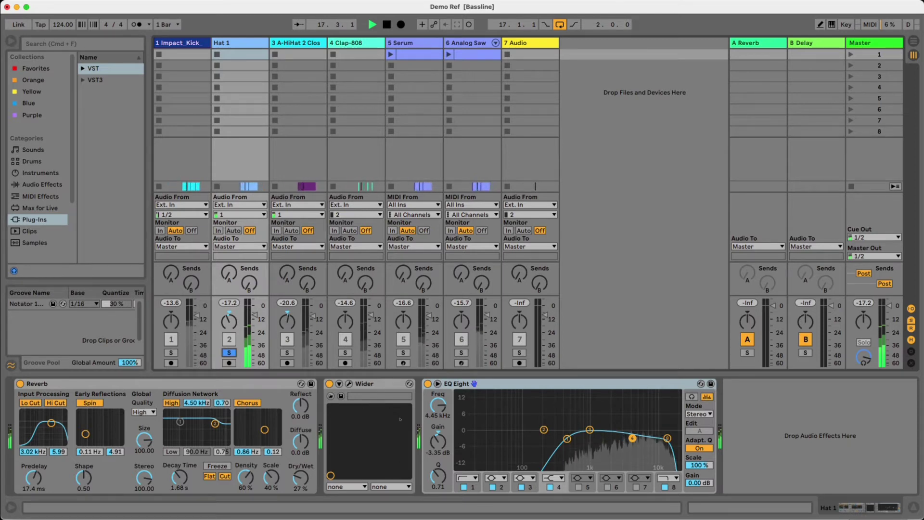
left_click_drag(487, 384, 29, 388)
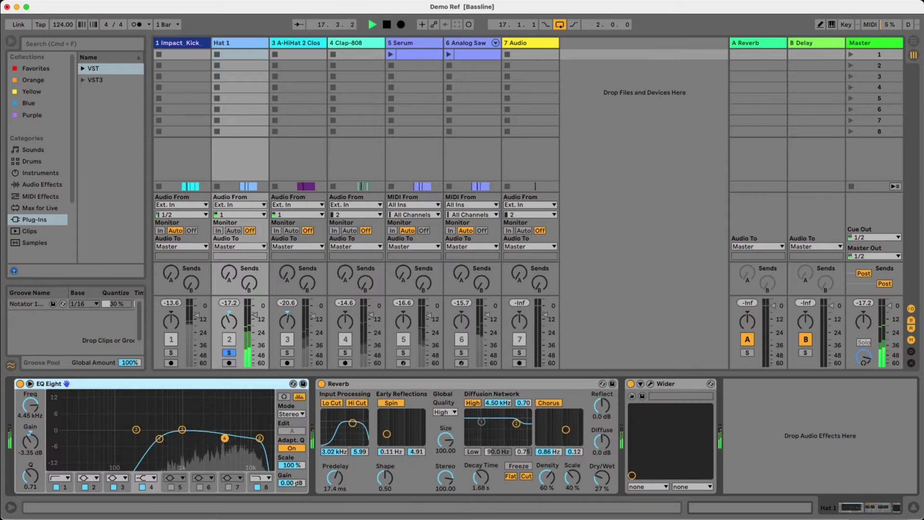
- Set the output gain of Hat 1's EQ Eight to 1.31 dB and stop playback
left_click_drag(296, 484, 295, 431)
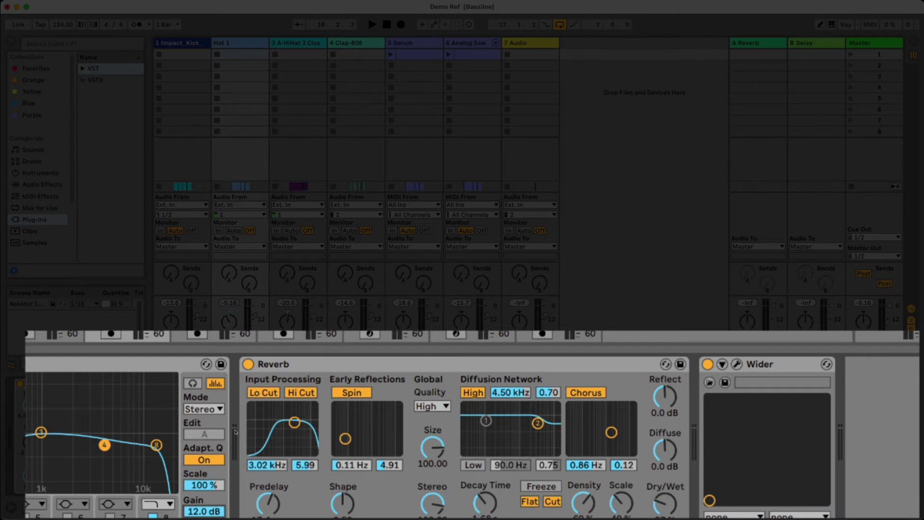
type("1.31")
key("Return")
key("space")
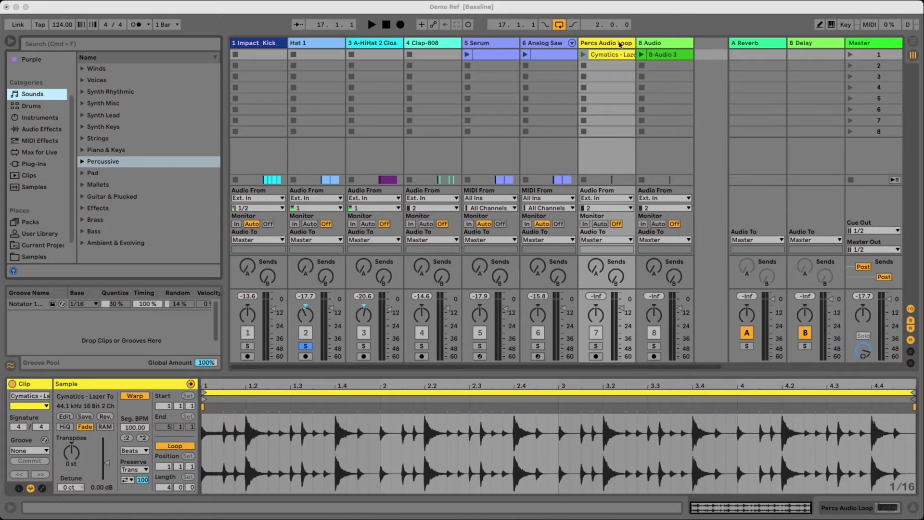
- Enable the Hi-Quality option for the Saturator on the Master track
left_click(886, 44)
left_click(867, 49)
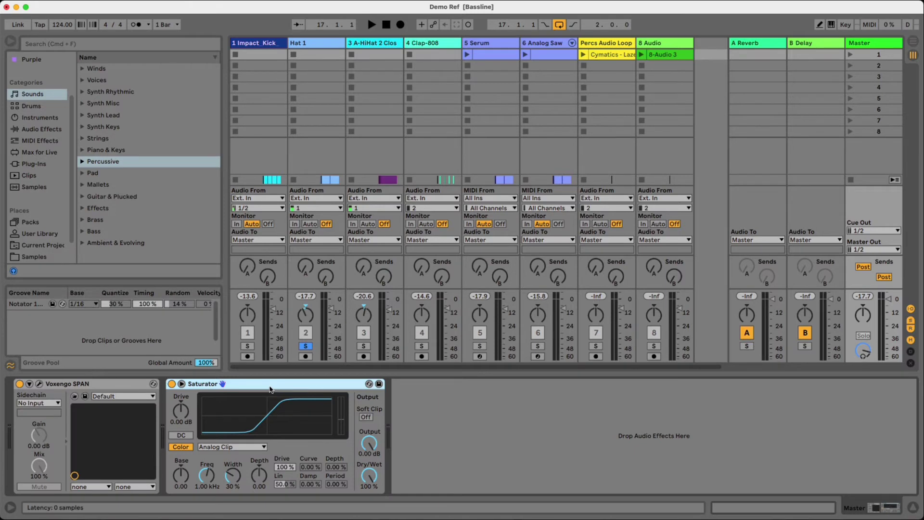
right_click(274, 389)
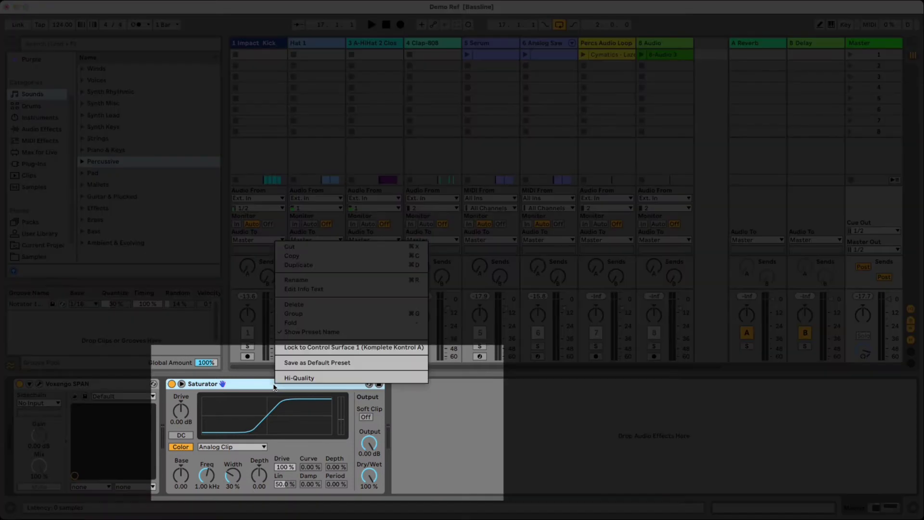
left_click(302, 379)
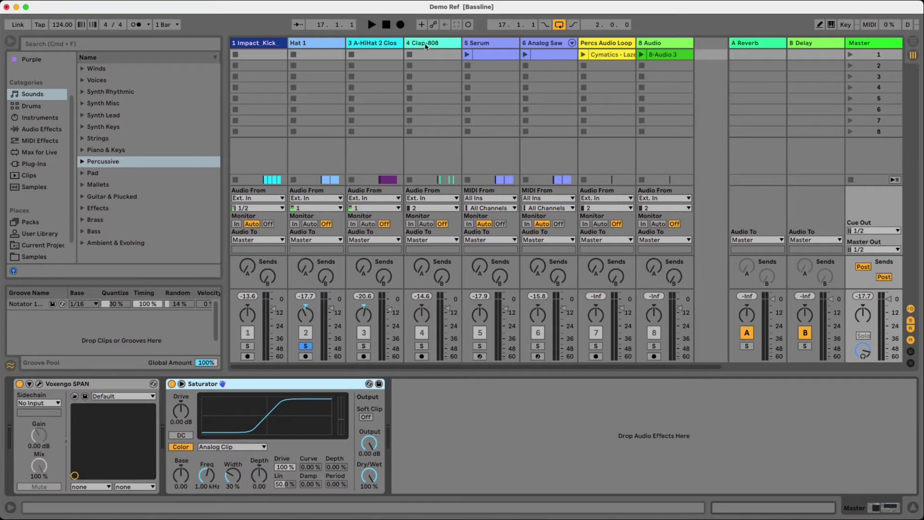
- Enable Oversampling for the EQ Eight on the Hat 1 track
left_click(440, 43)
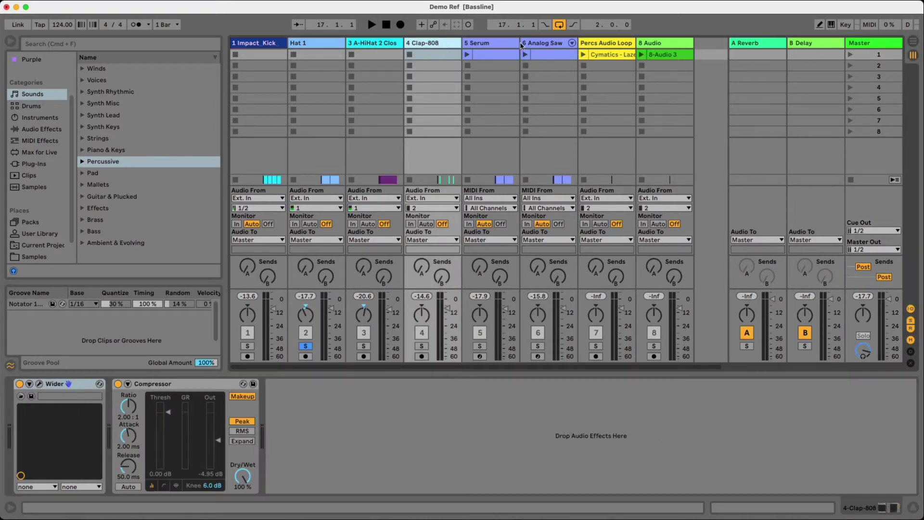
left_click(260, 46)
left_click(307, 48)
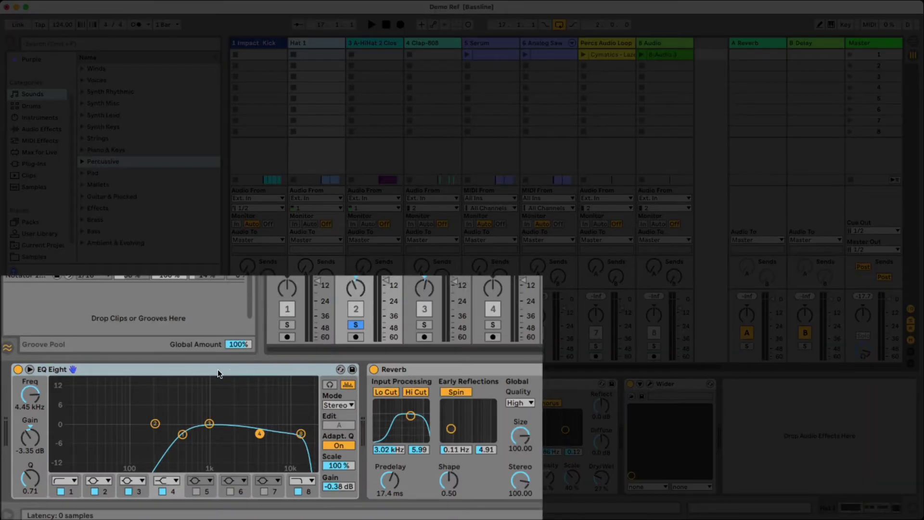
right_click(209, 368)
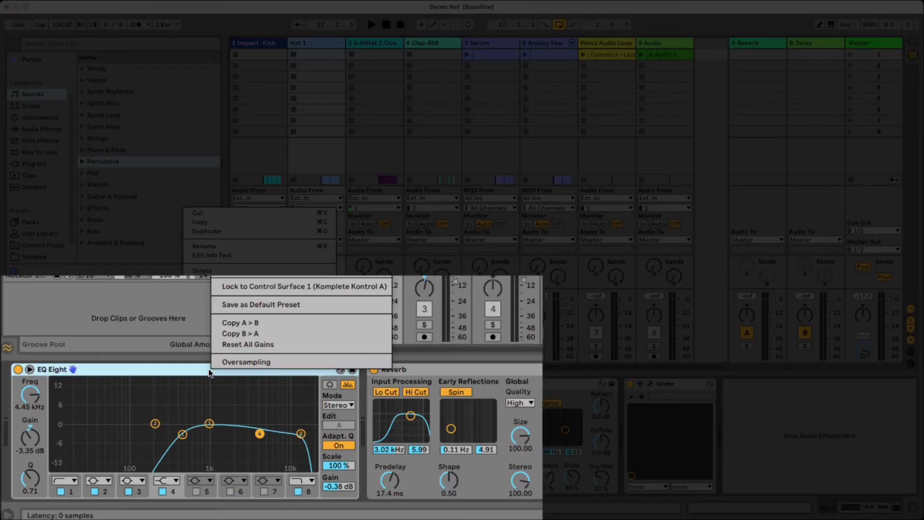
left_click(238, 362)
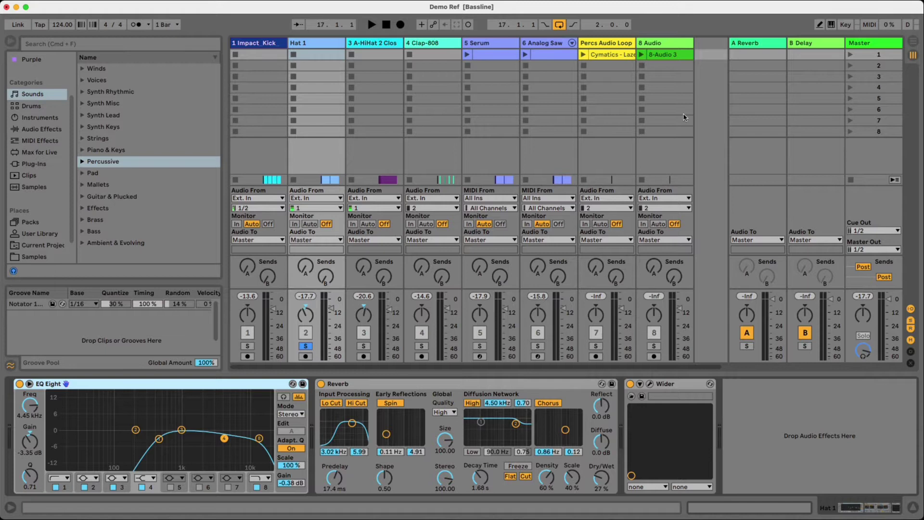
- Check the Hi-Quality option of the Master track's Saturator and the Oversampling option of Hat 1's EQ Eight
left_click(860, 46)
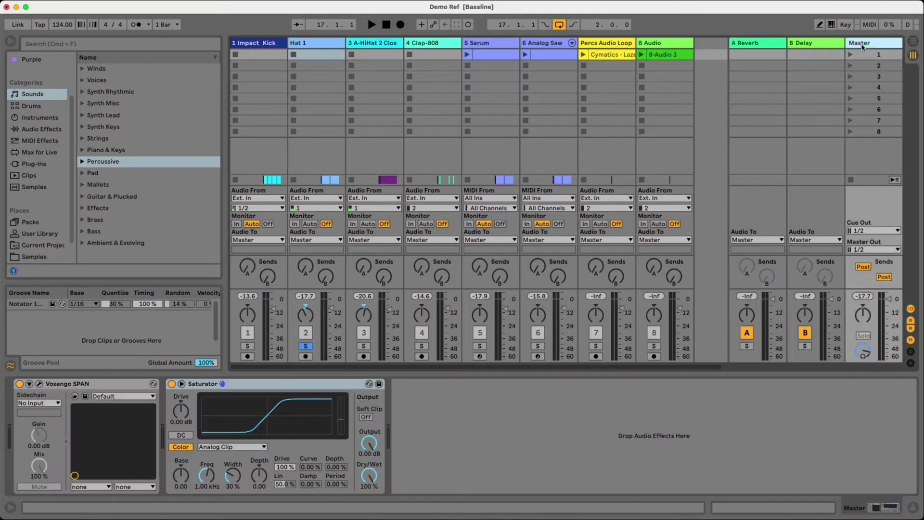
right_click(260, 387)
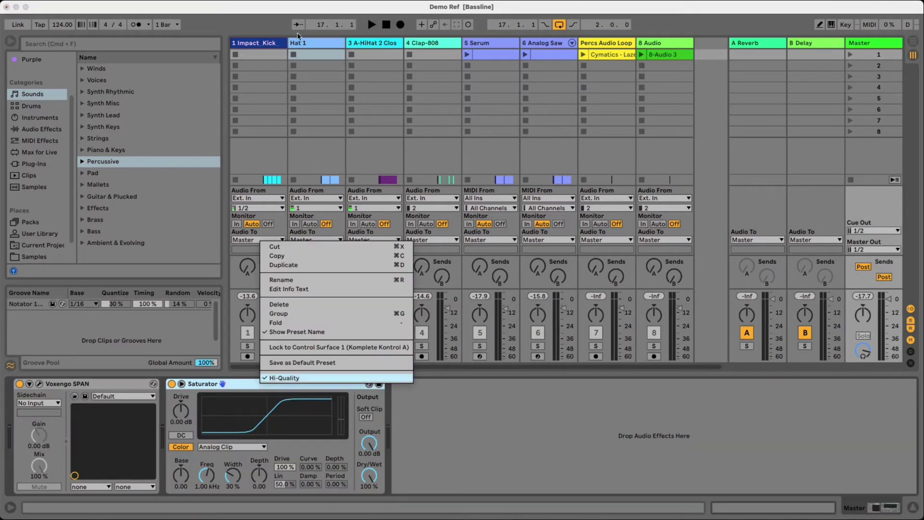
left_click(245, 45)
left_click(255, 44)
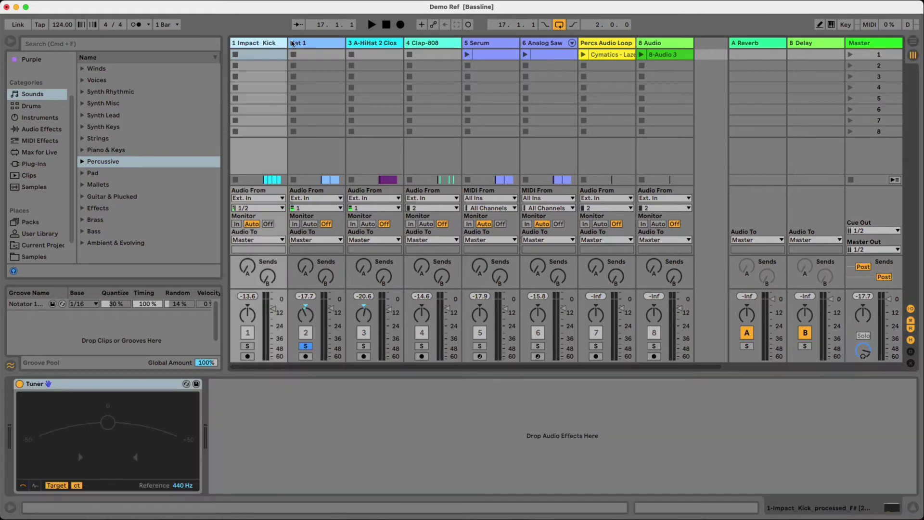
left_click(329, 44)
right_click(136, 383)
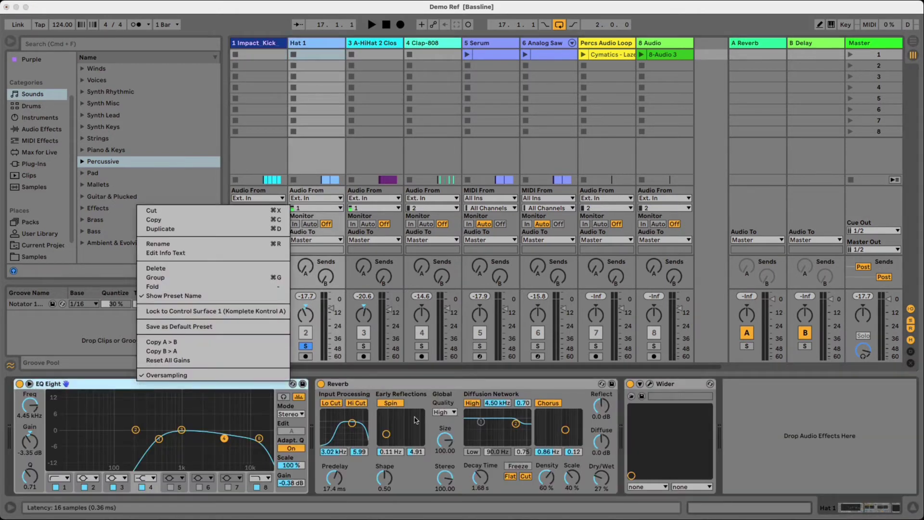
left_click(795, 422)
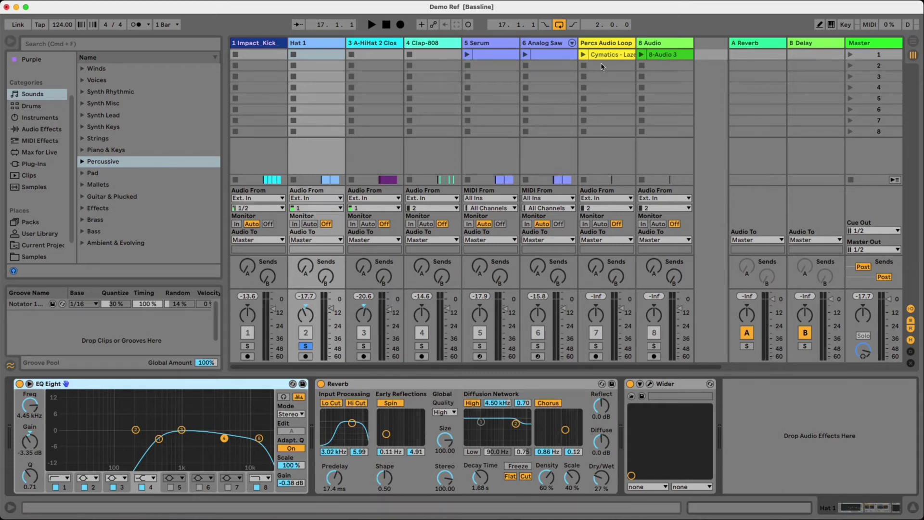
- Compare the sample settings and waveforms of the Cymatics clip on Percs Audio Loop and the 8-Audio 3 clip
left_click(619, 57)
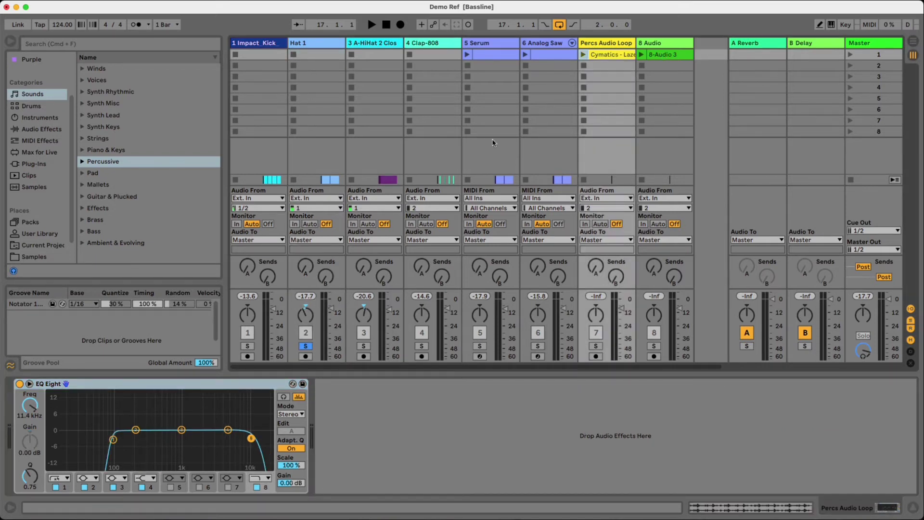
double_click(593, 56)
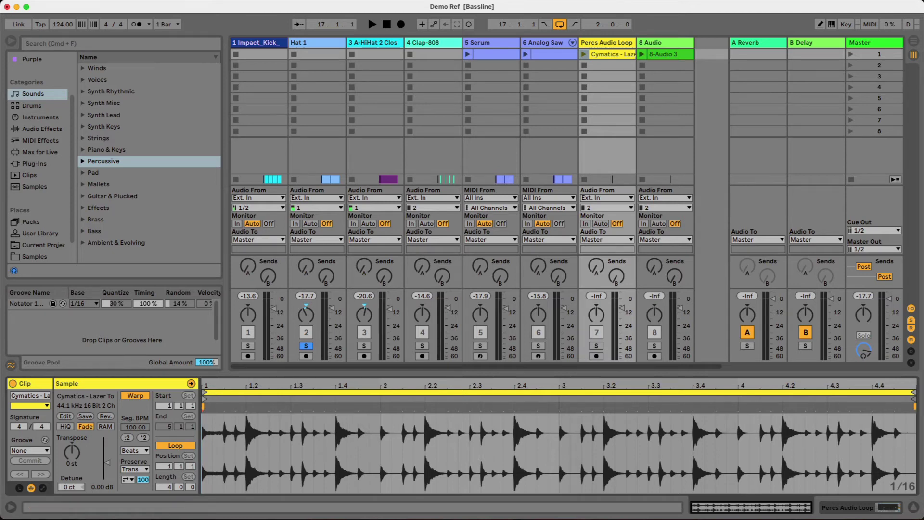
left_click(659, 55)
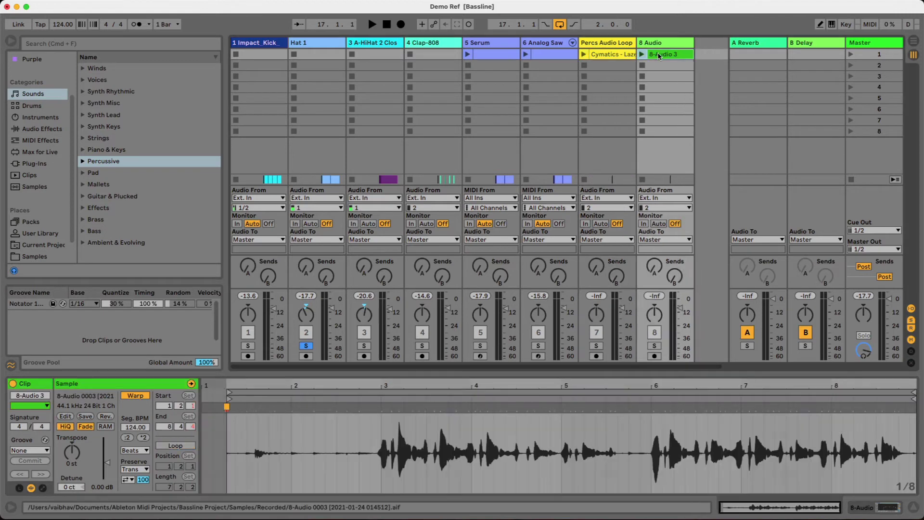
key("Left")
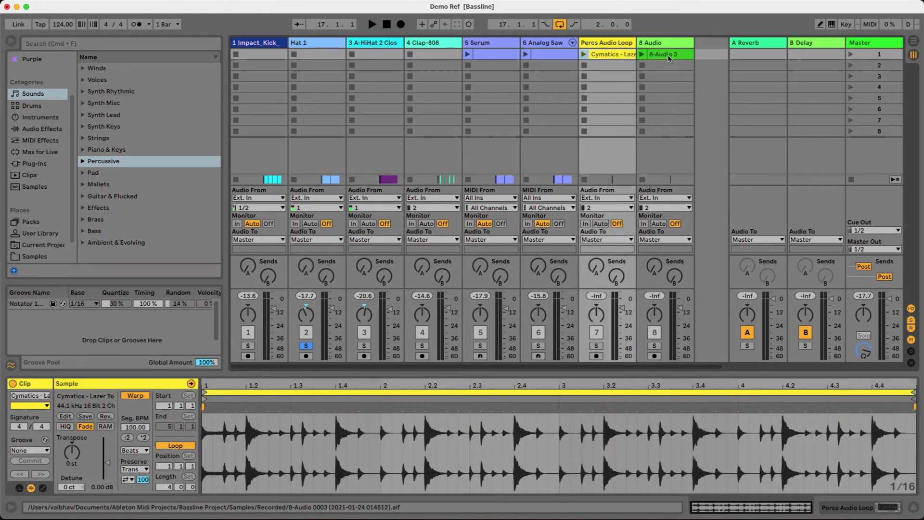
left_click(669, 55)
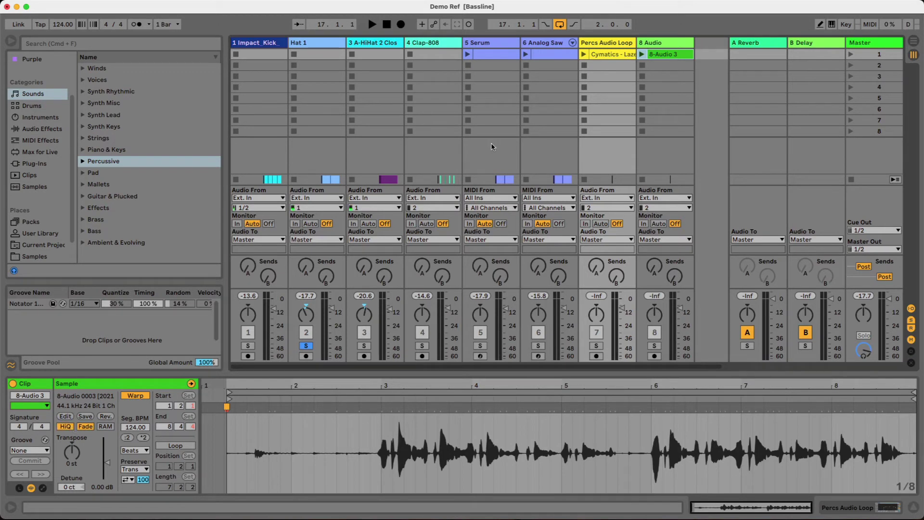
left_click(702, 103)
left_click(682, 55)
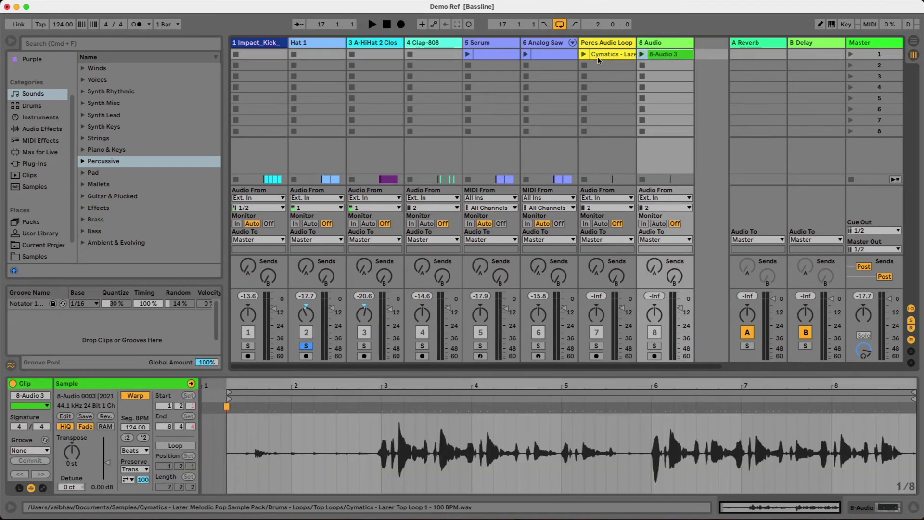
left_click(599, 59)
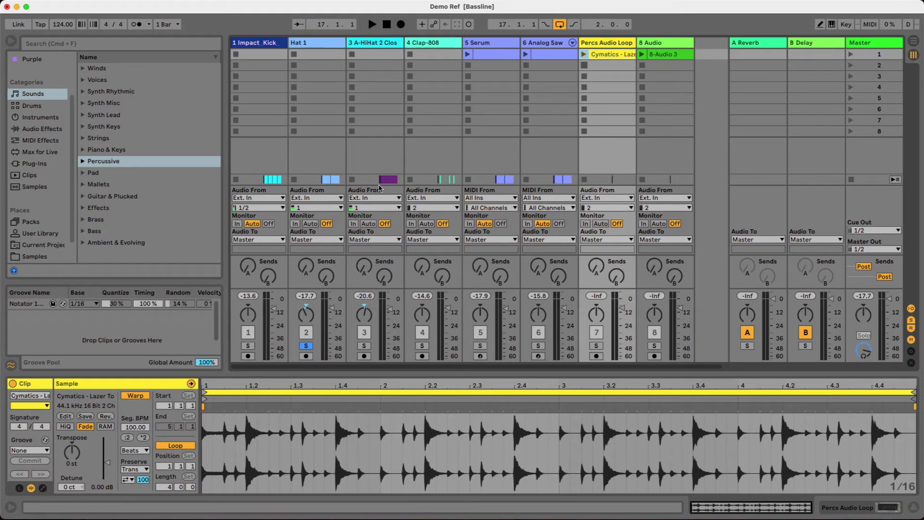
left_click(658, 56, "shift")
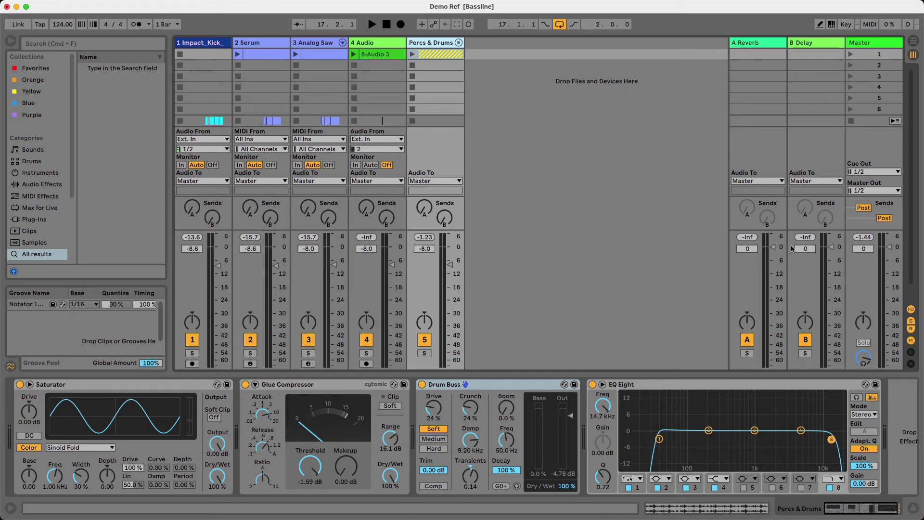
- Unfold the Percs & Drums group and look through its member tracks
left_click(459, 43)
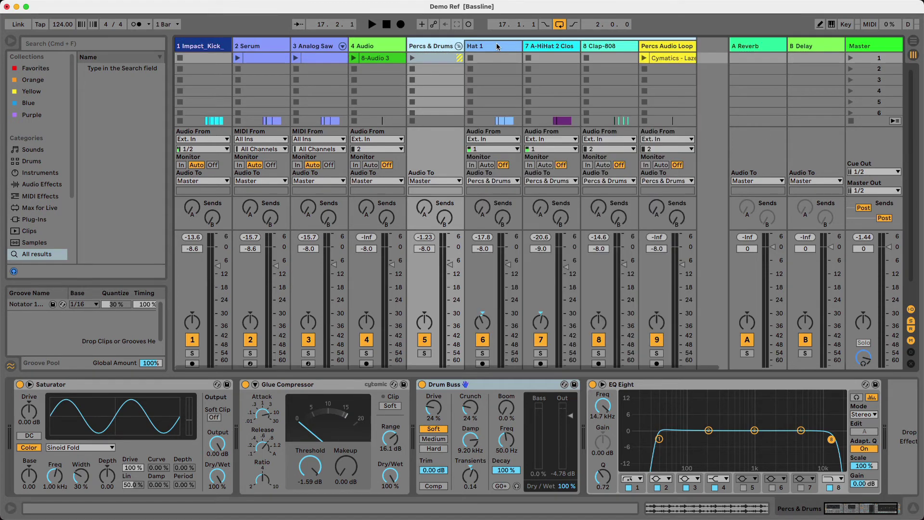
left_click(496, 45)
left_click(622, 41)
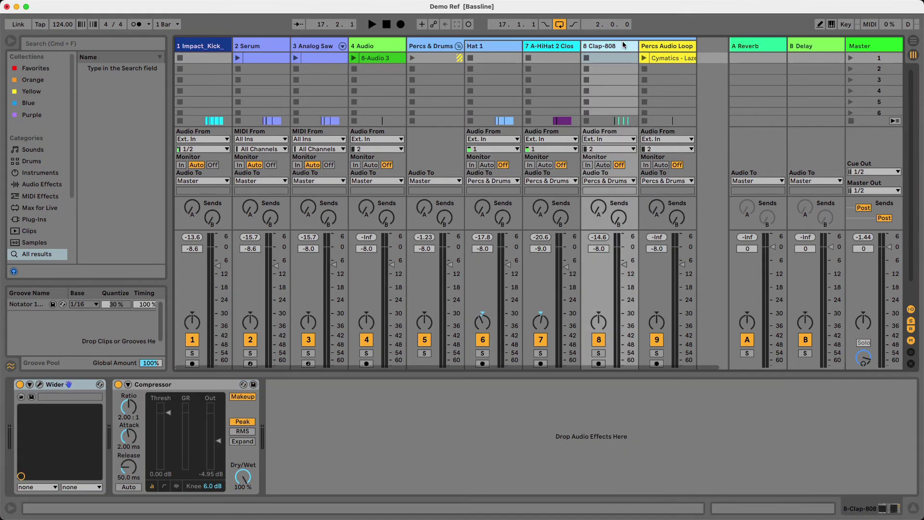
left_click(662, 48)
- Select the Hat 1, A-HiHat 2 and Clap-808 tracks together and locate the Group Tracks command for them
left_click(574, 47)
left_click(483, 45)
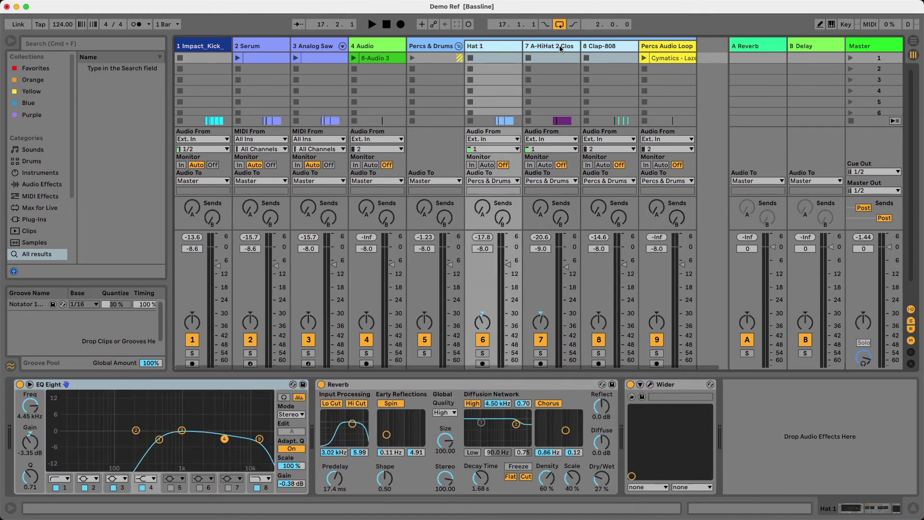
right_click(561, 49)
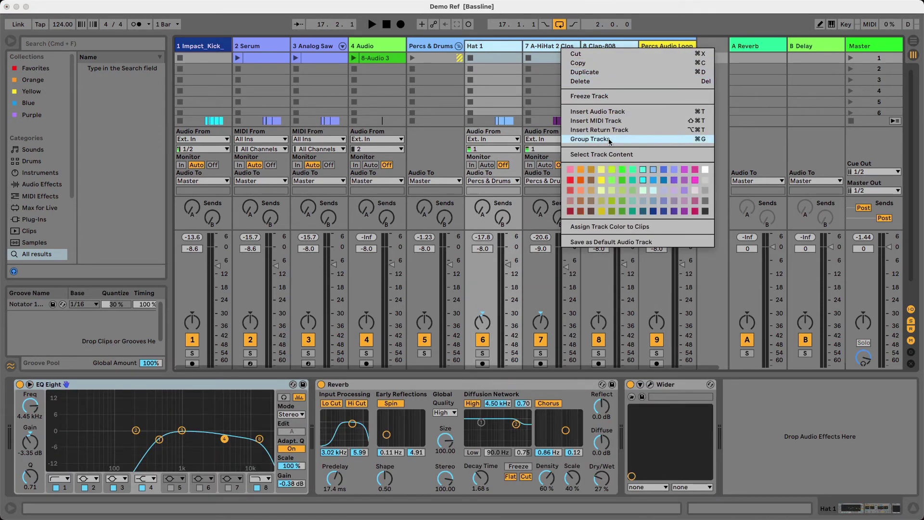
- Review the Percs & Drums group's device chain: Saturator, Glue Compressor, Drum Buss and EQ Eight
left_click(441, 49)
left_click(440, 48)
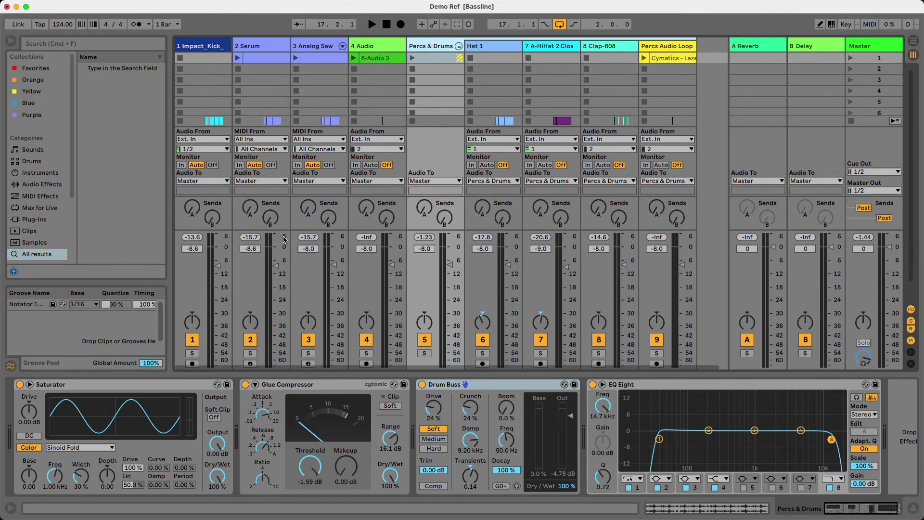
left_click(186, 386)
left_click(305, 385)
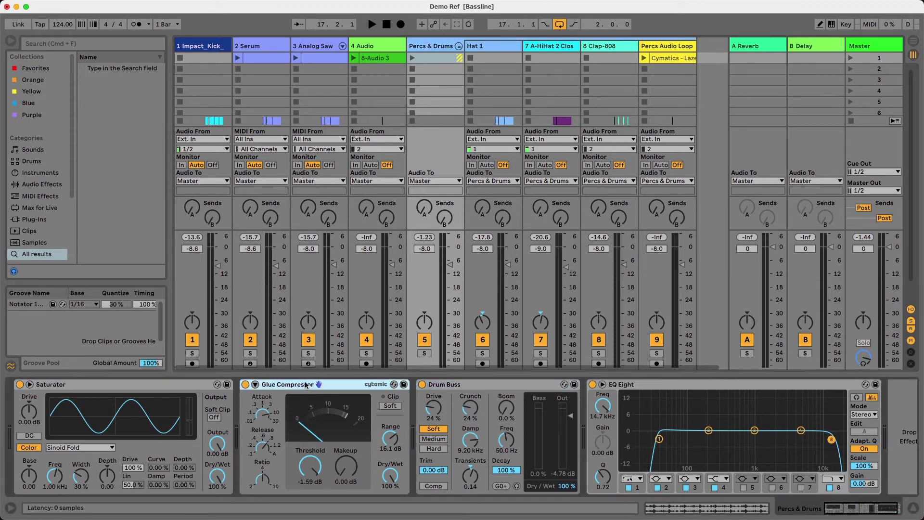
left_click(455, 388)
left_click(657, 385)
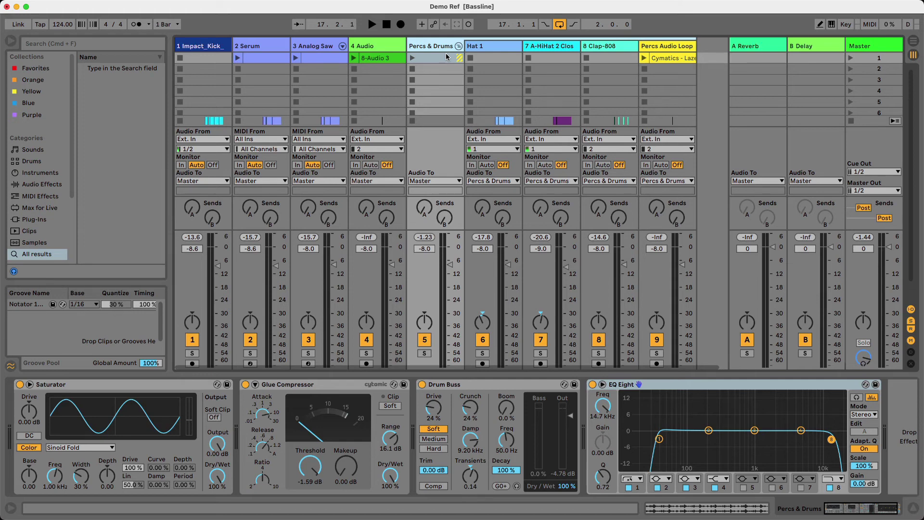
- View the Impact Kick track's devices, and return to the Percs & Drums group to examine its Saturator, Glue Compressor and Drum Buss
left_click(195, 45)
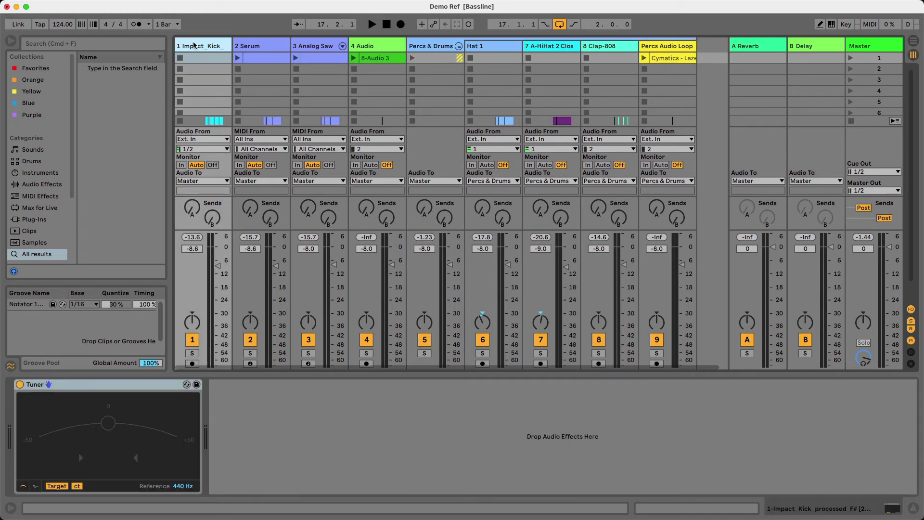
left_click(440, 48)
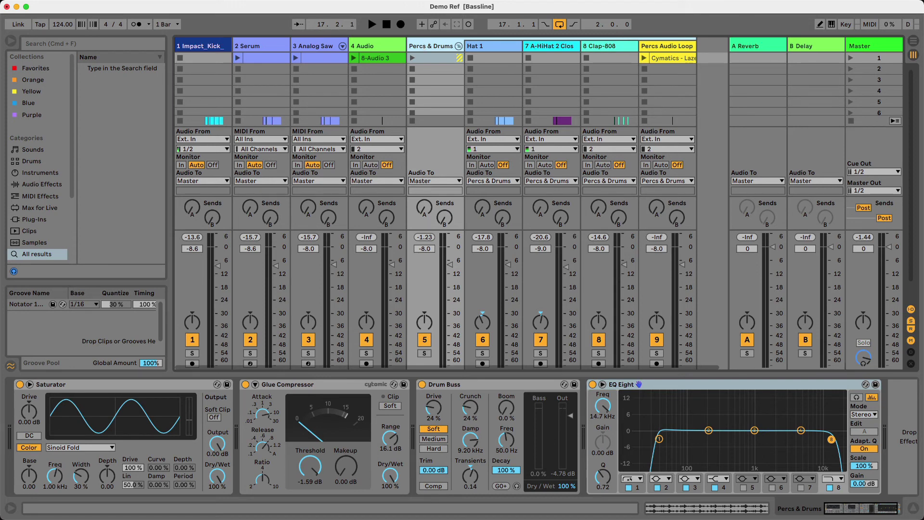
left_click(97, 389)
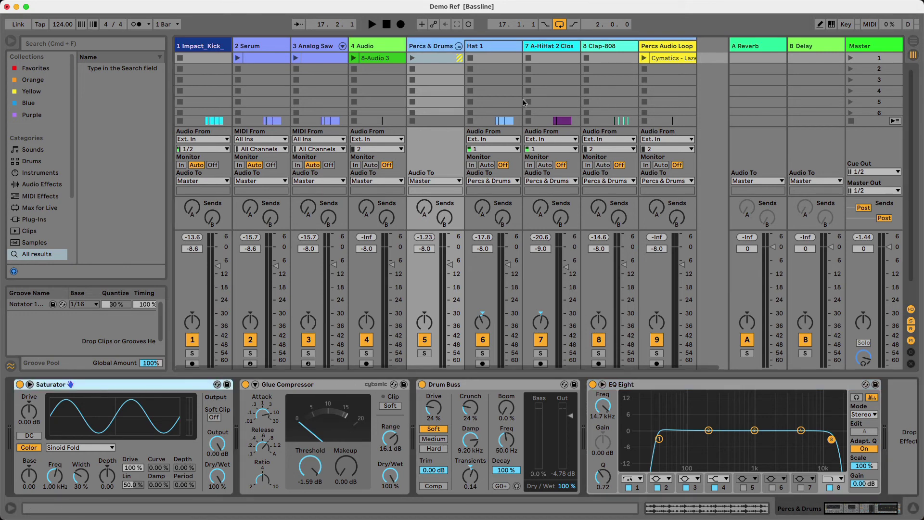
left_click(339, 388)
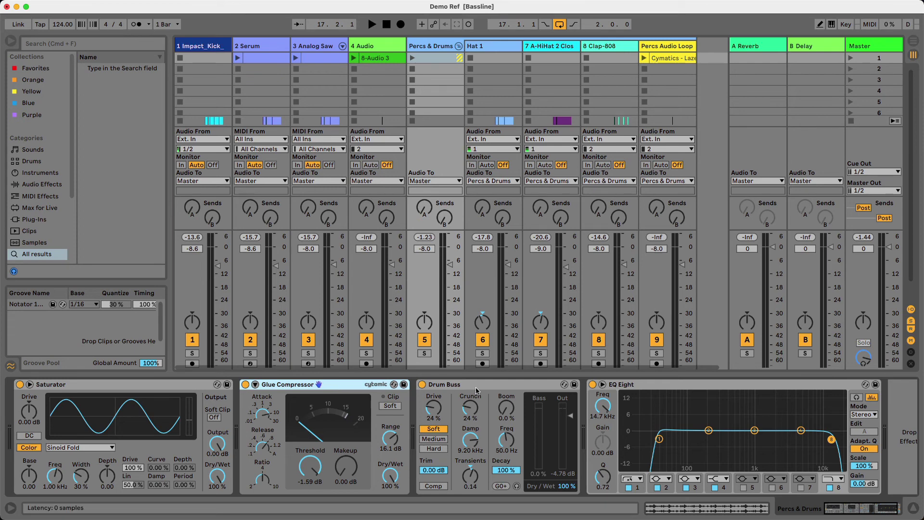
left_click(475, 386)
- Set the frequency of band 1 in the Percs & Drums group's EQ Eight to 46.4 Hz
left_click(659, 439)
left_click_drag(659, 440, 666, 440)
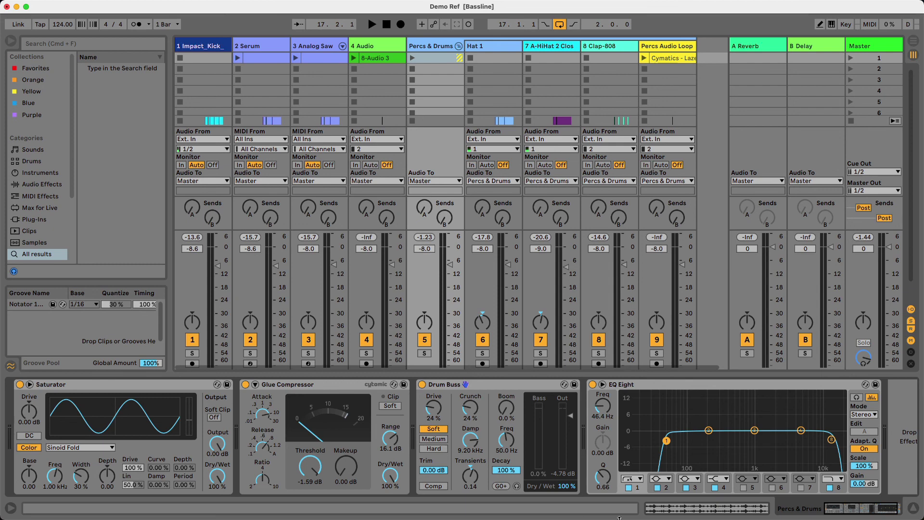
mouse_move(695, 3)
left_click(638, 5)
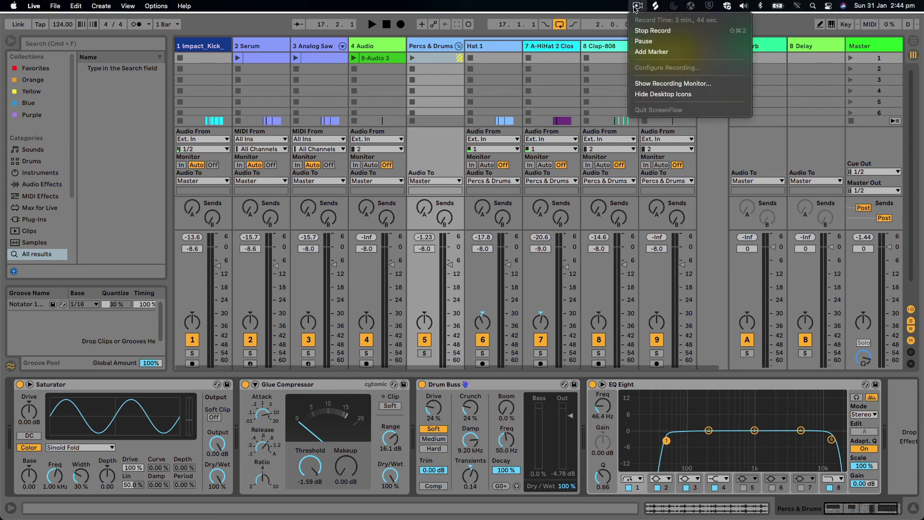